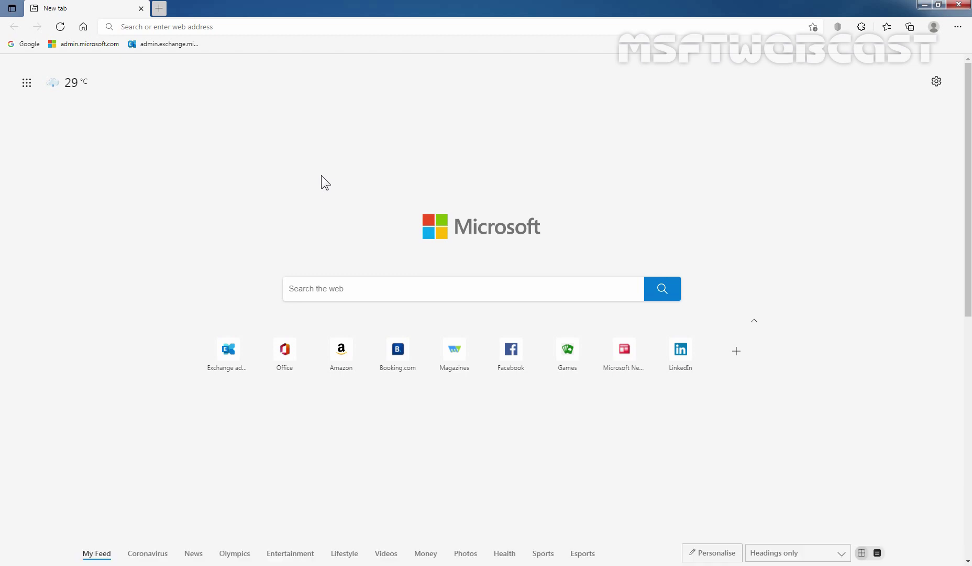
Go to admin.exchange.microsoft.com in the browser address bar.
{"action": "left_click", "coordinate": [264, 26]}
{"action": "type", "text": "htt"}
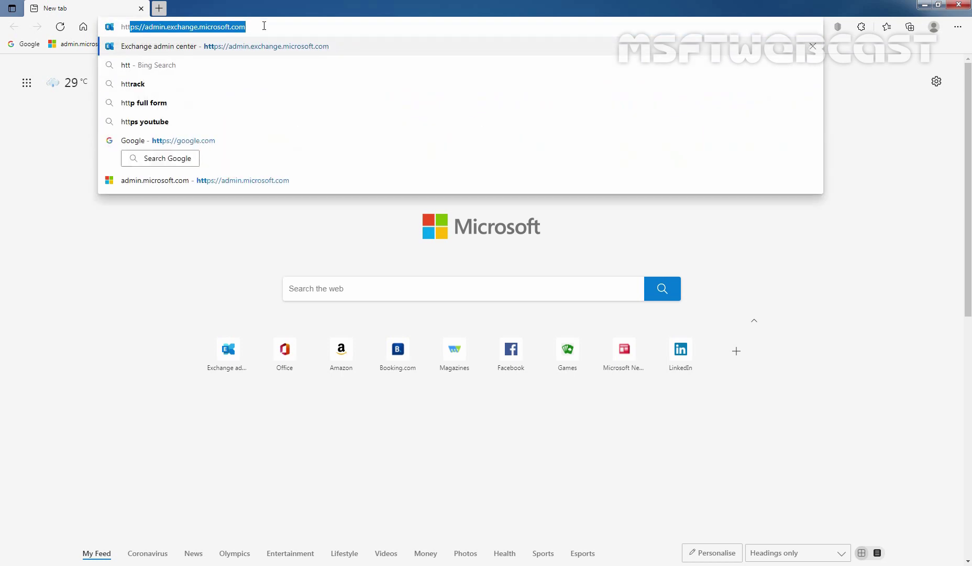
{"action": "key", "text": "Right"}
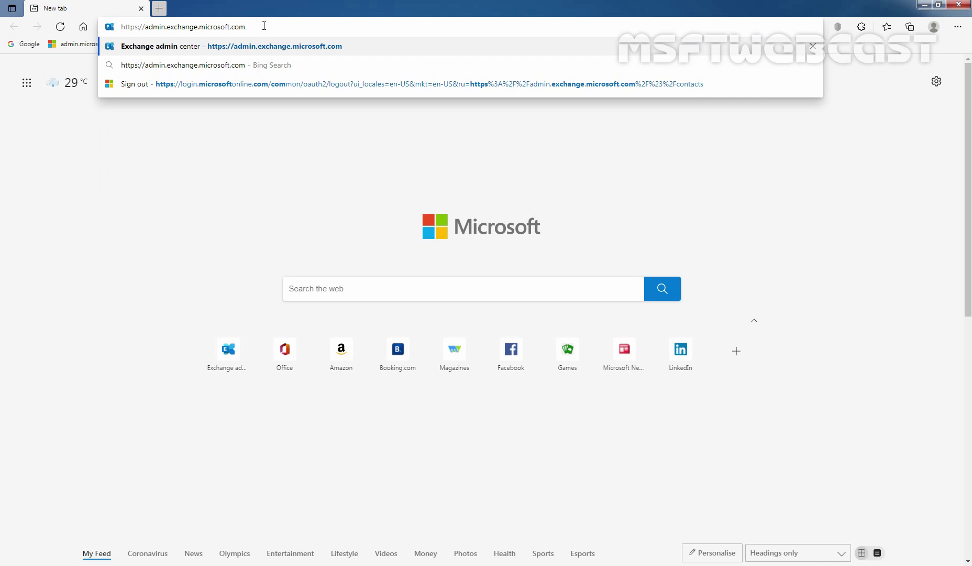
{"action": "key", "text": "Return"}
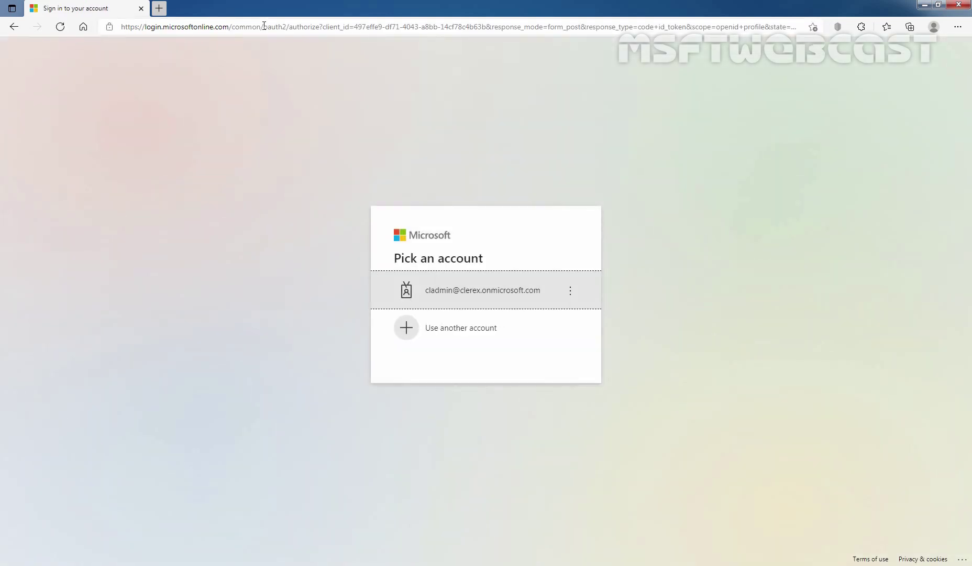
Sign in with the admin account and password, skipping security setup and staying signed in.
{"action": "left_click", "coordinate": [449, 304]}
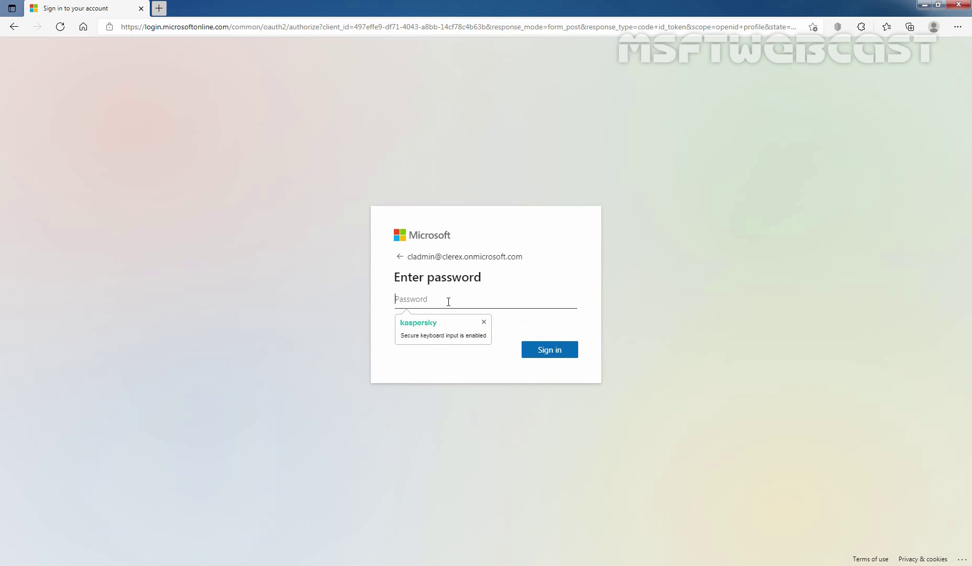
{"action": "type", "text": "•••••••••"}
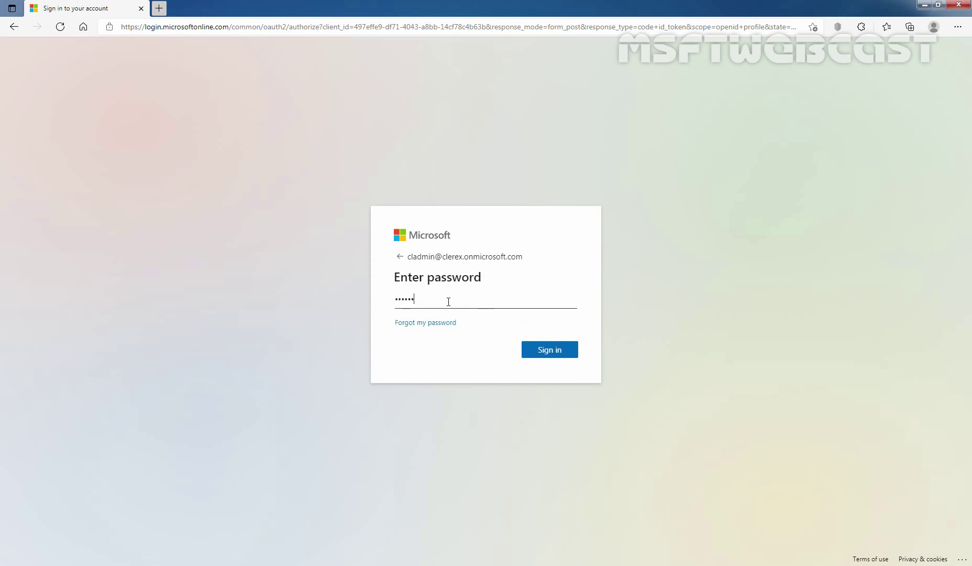
{"action": "type", "text": "•••••••••"}
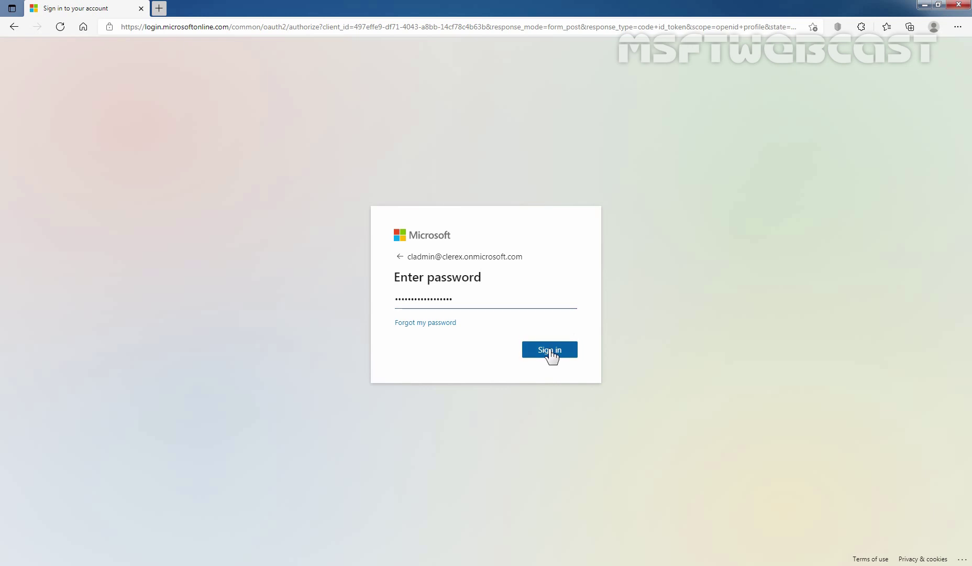
{"action": "left_click", "coordinate": [550, 350]}
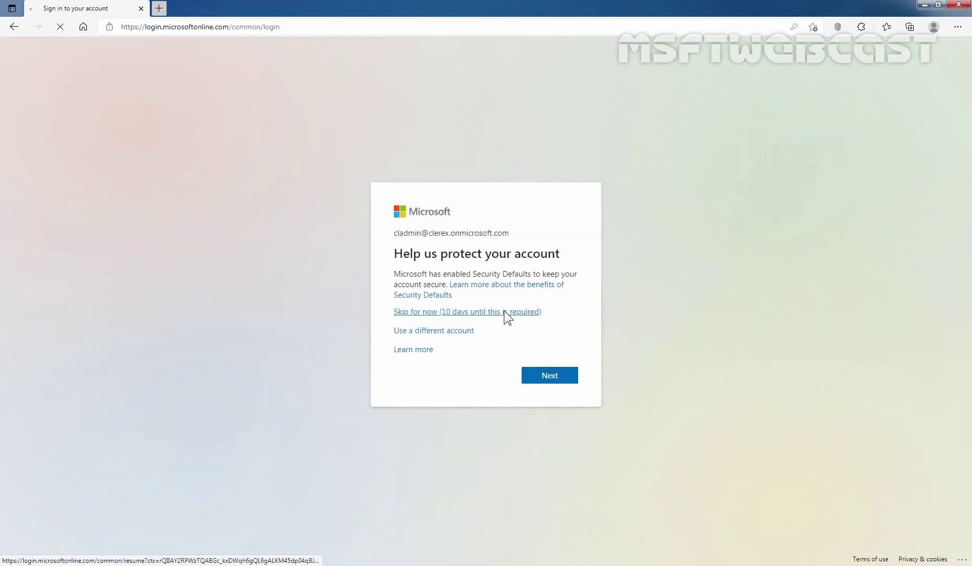
{"action": "left_click", "coordinate": [504, 310]}
{"action": "left_click", "coordinate": [447, 328]}
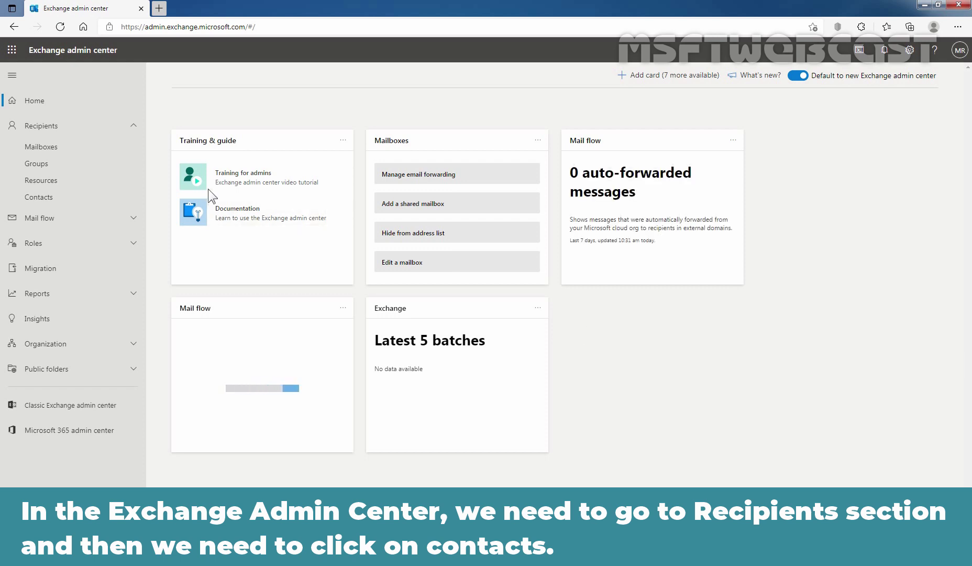
Open Recipients > Contacts and start adding a new Mail user contact.
{"action": "left_click", "coordinate": [45, 200]}
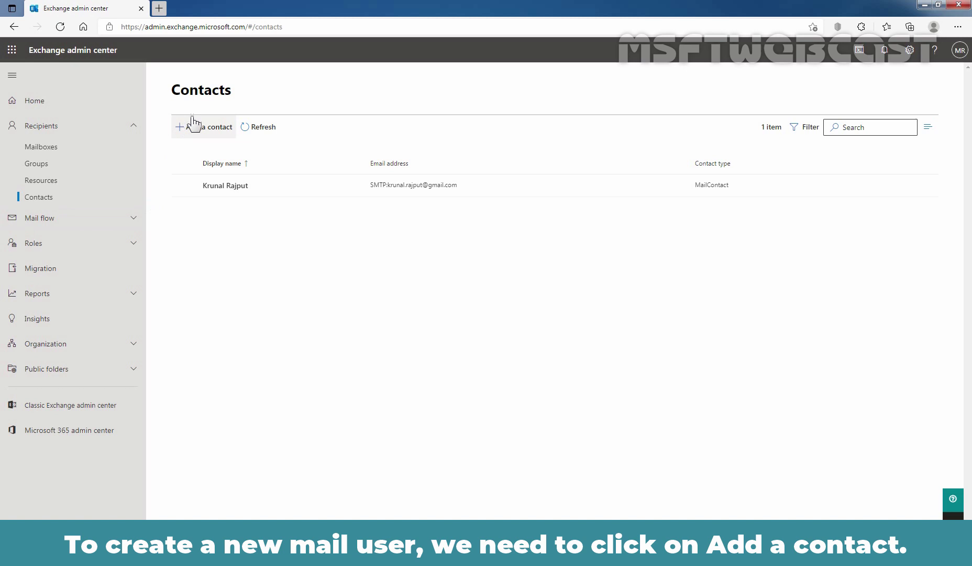
{"action": "left_click", "coordinate": [208, 129]}
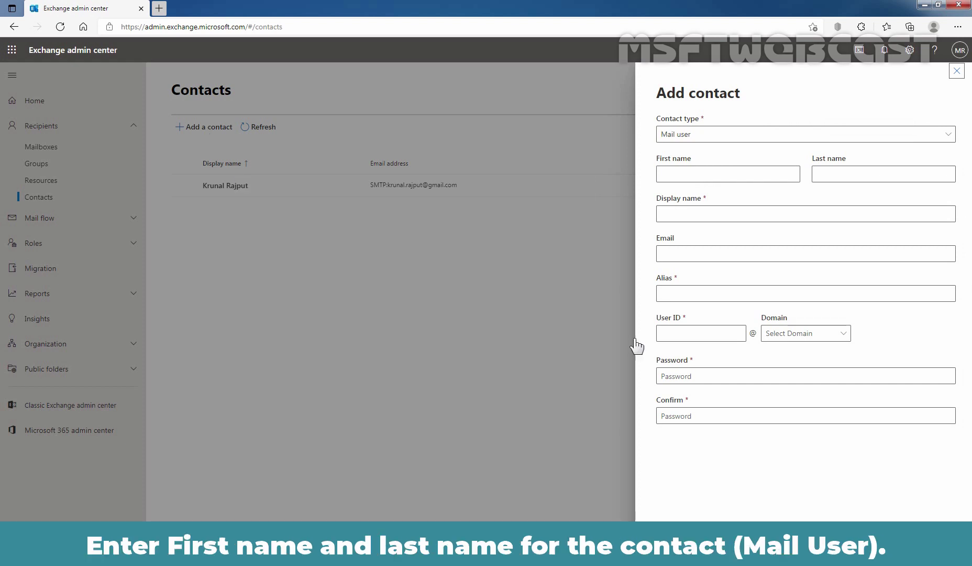
Enter the contact's first, last and display names, external e-mail address and alias.
{"action": "left_click", "coordinate": [714, 169]}
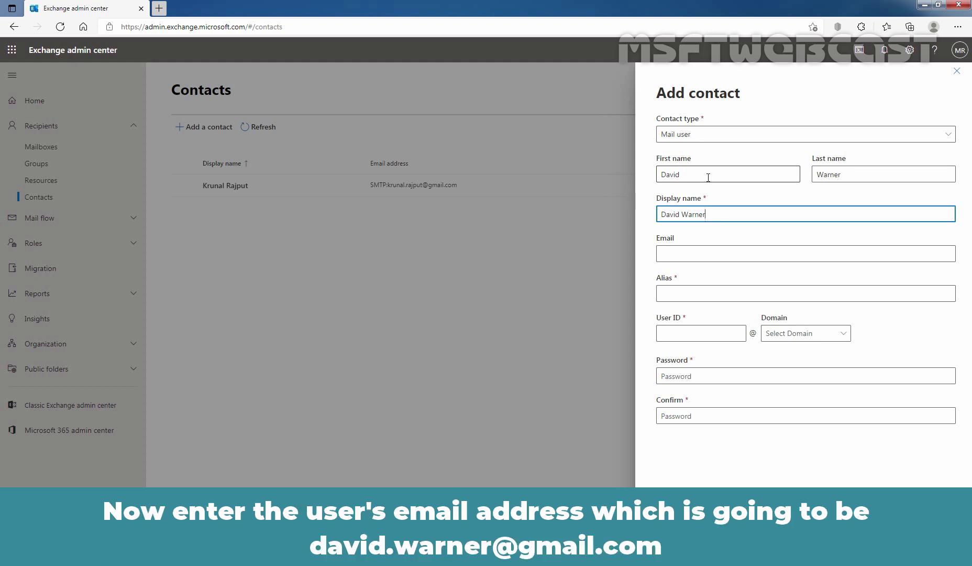
{"action": "left_click", "coordinate": [704, 256]}
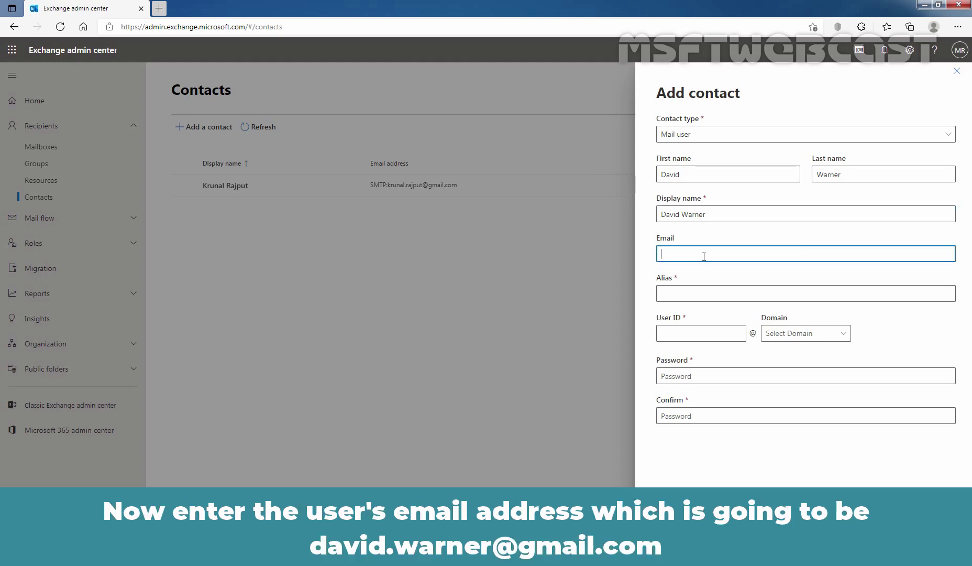
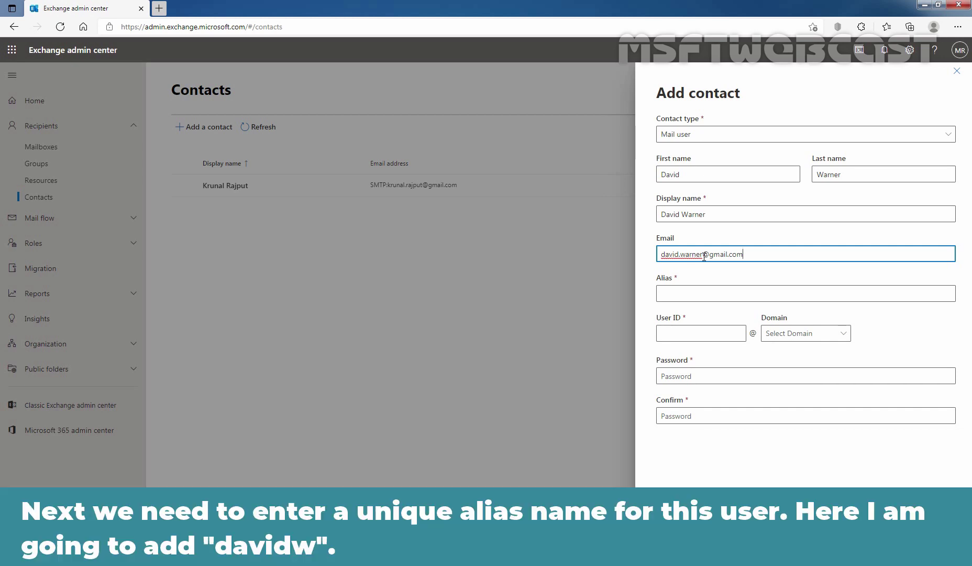
{"action": "left_click", "coordinate": [701, 295]}
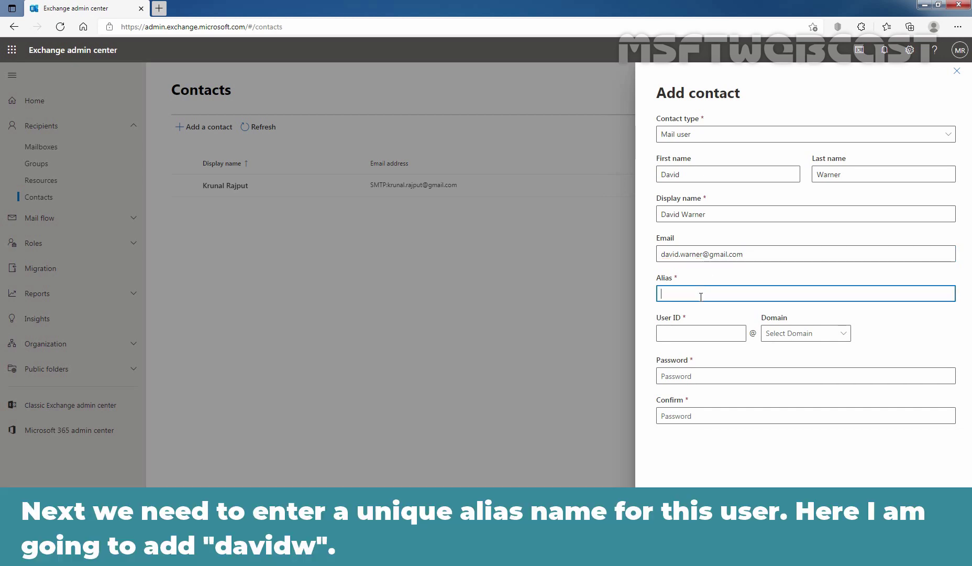
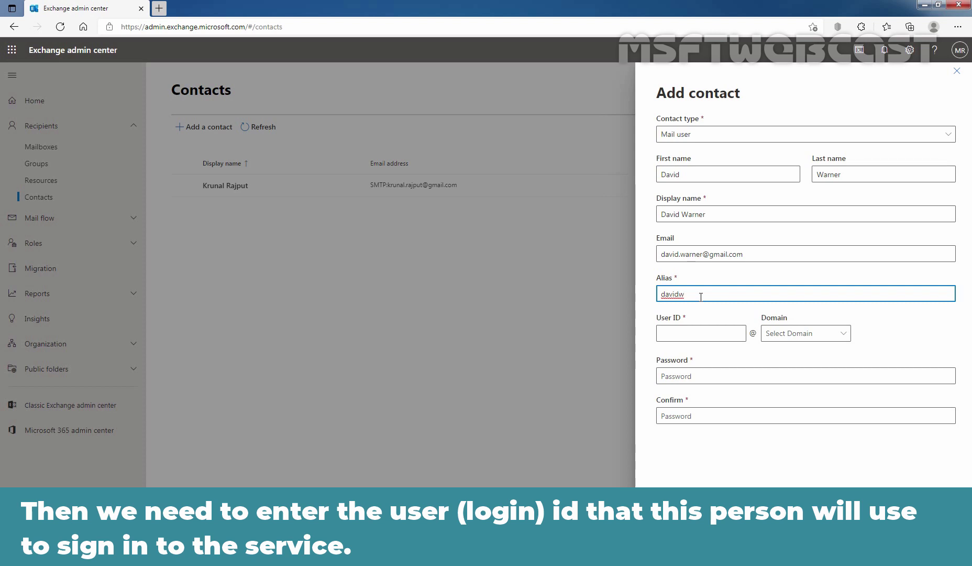
Set the user ID to the alias with domain clerex.onmicrosoft.com.
{"action": "double_click", "coordinate": [701, 297]}
{"action": "key", "text": "ctrl+c"}
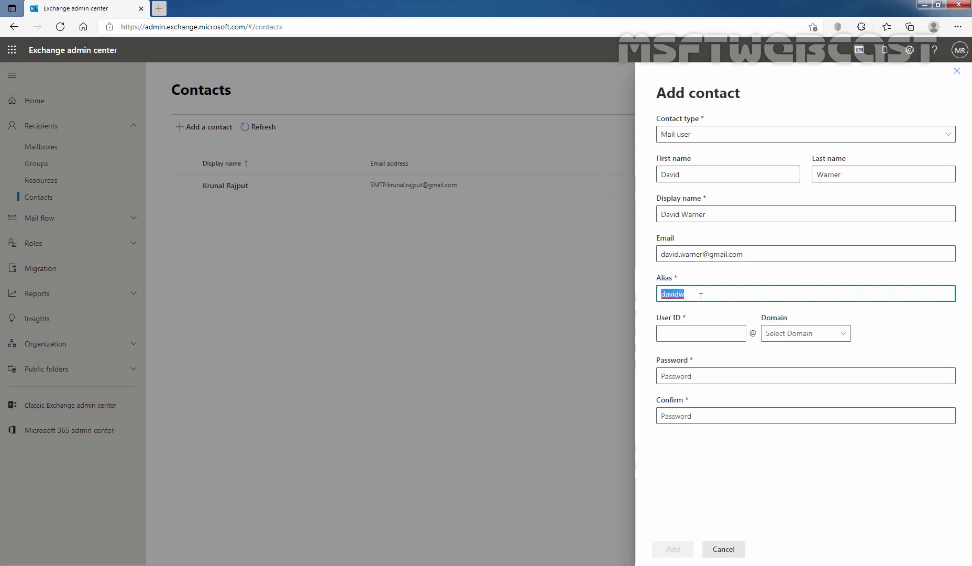
{"action": "left_click", "coordinate": [704, 328]}
{"action": "key", "text": "ctrl+v"}
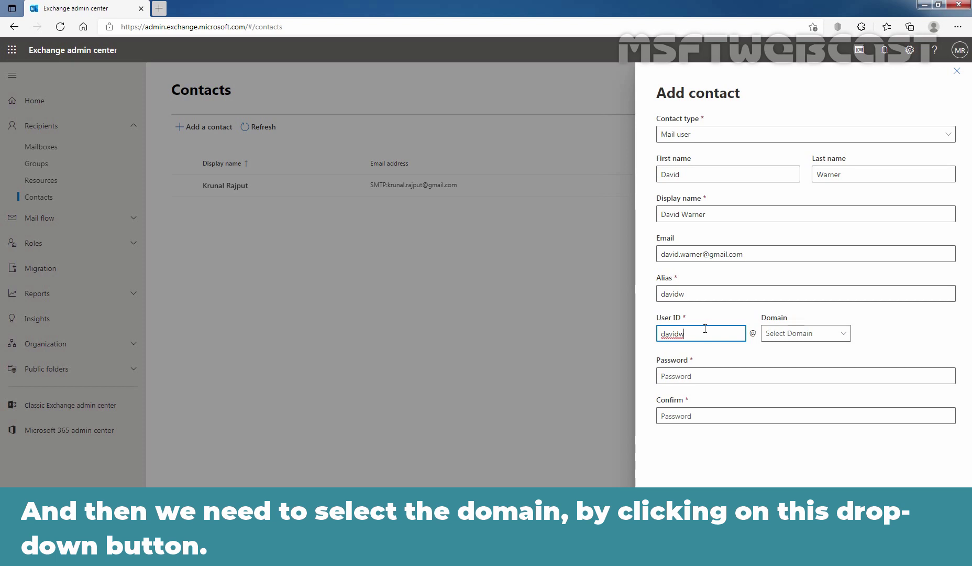
{"action": "left_click", "coordinate": [845, 338]}
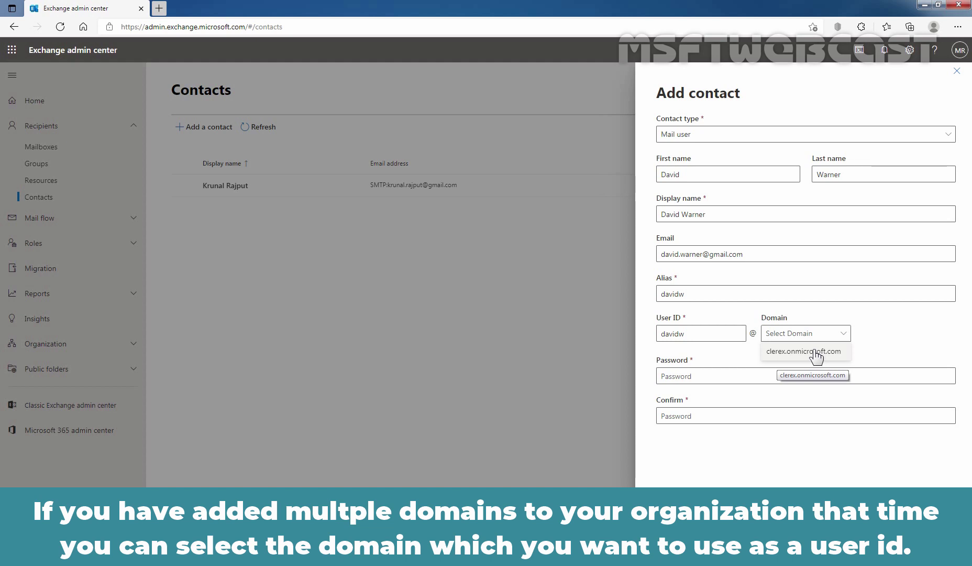
{"action": "left_click", "coordinate": [816, 356]}
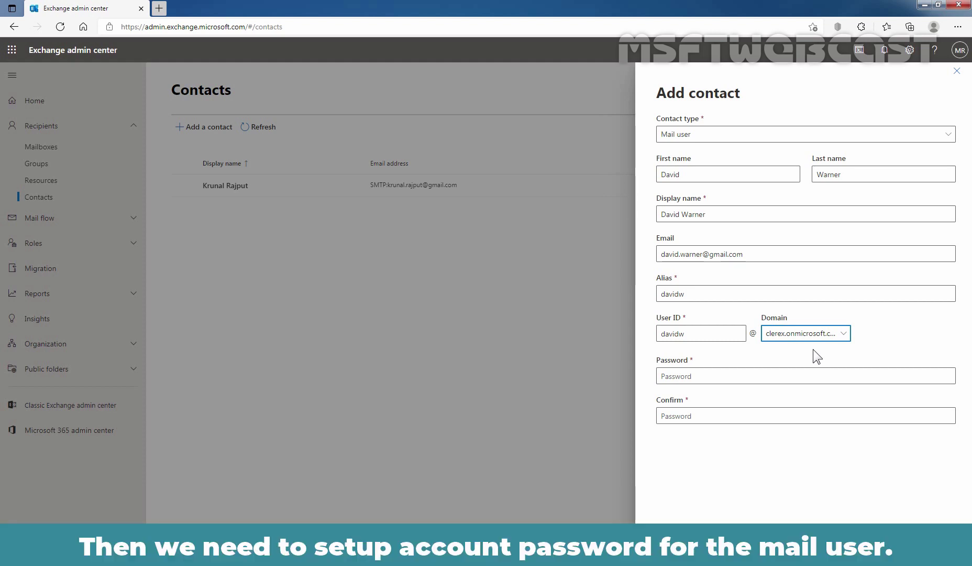
Enter the account password and type it again in the Confirm field.
{"action": "left_click", "coordinate": [745, 376]}
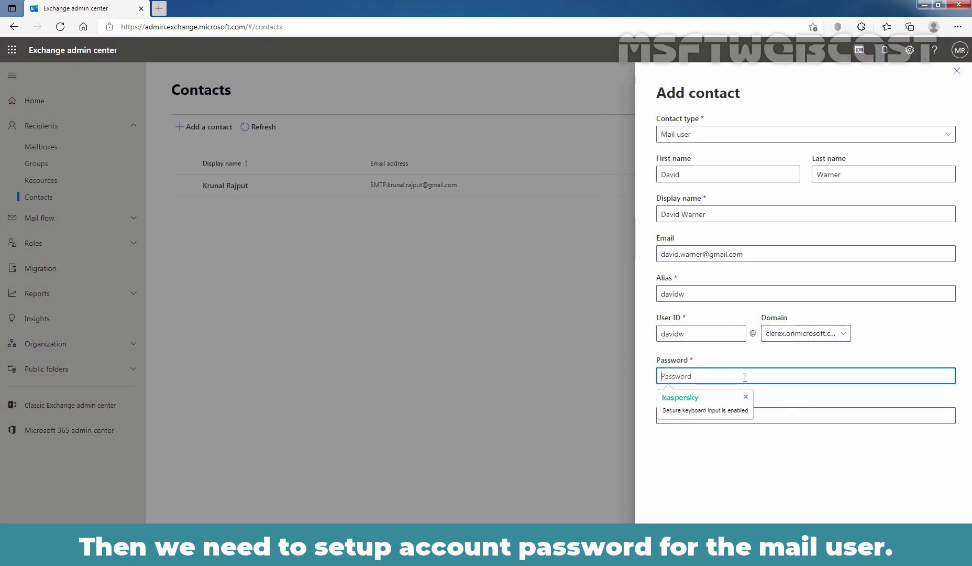
{"action": "type", "text": "****"}
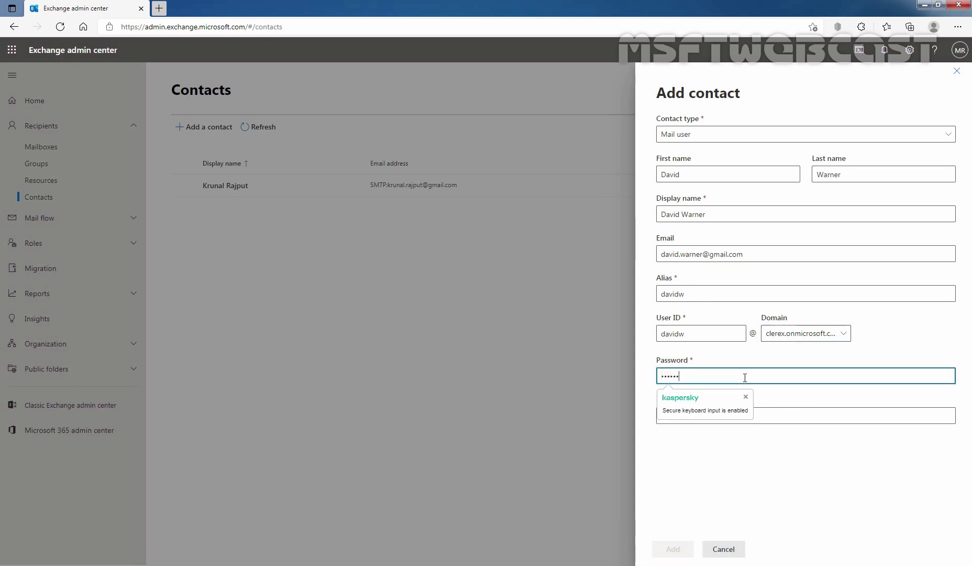
{"action": "type", "text": "•••"}
{"action": "key", "text": "Tab"}
{"action": "type", "text": "•••••"}
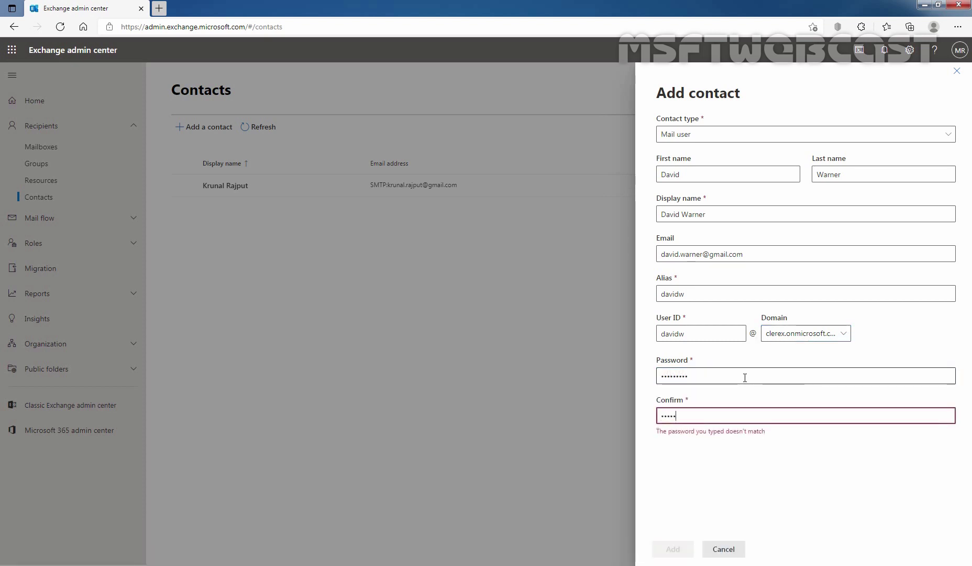
{"action": "type", "text": "••••"}
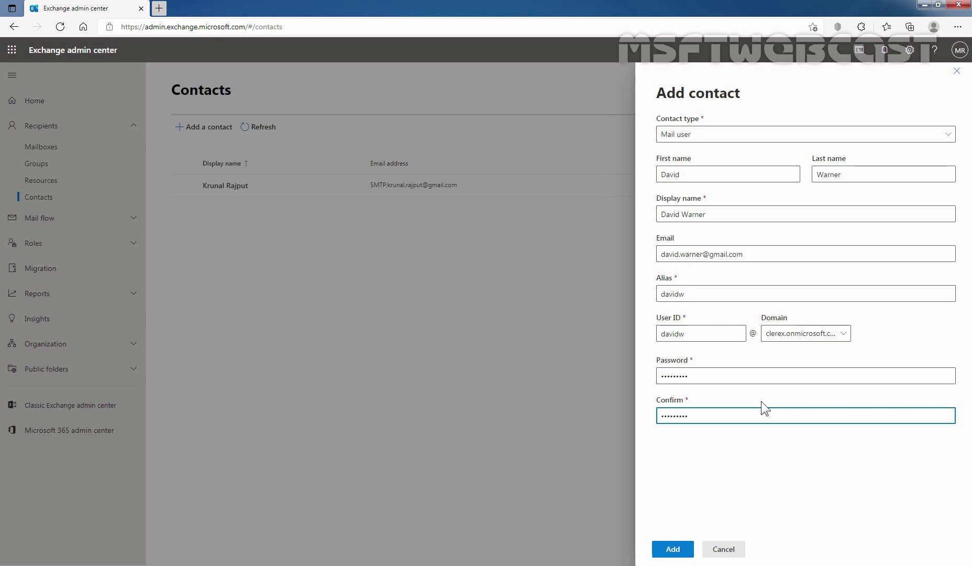
Add the contact, close the success panel and refresh Contacts to show the new MailUser.
{"action": "left_click", "coordinate": [673, 549]}
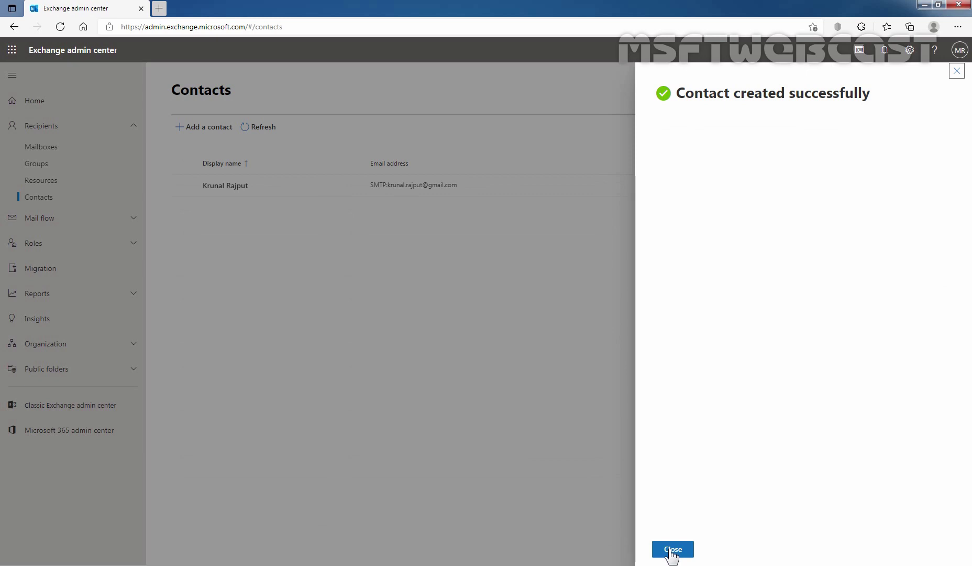
{"action": "left_click", "coordinate": [672, 550]}
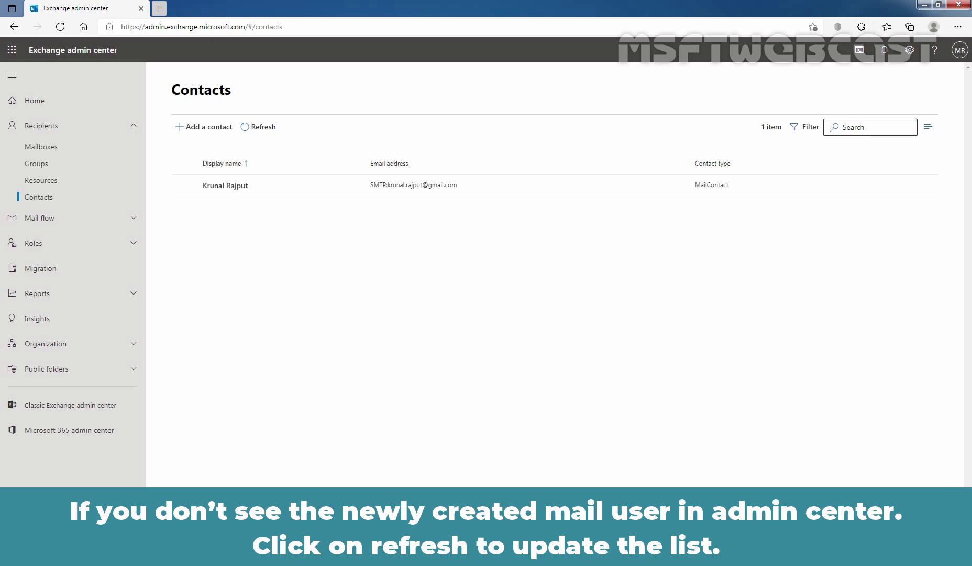
{"action": "left_click", "coordinate": [261, 127]}
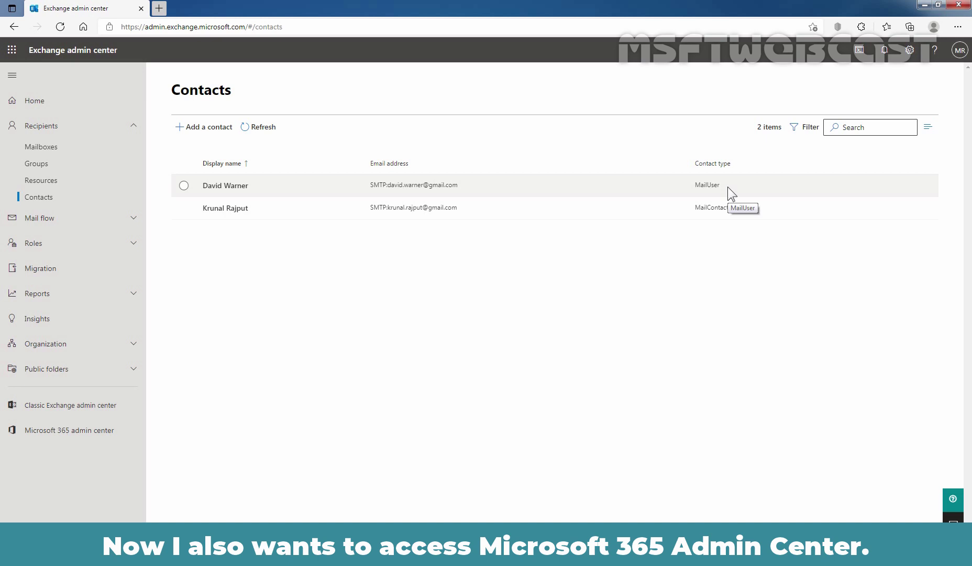
Open the Microsoft 365 Admin center in a new tab from the app launcher and sign in.
{"action": "left_click", "coordinate": [12, 51]}
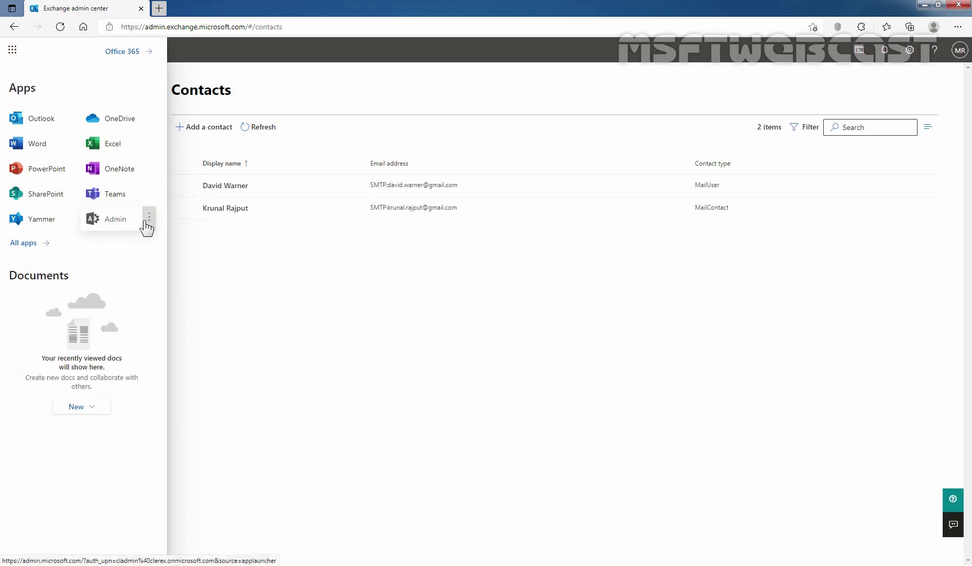
{"action": "left_click", "coordinate": [148, 218]}
{"action": "left_click", "coordinate": [165, 240]}
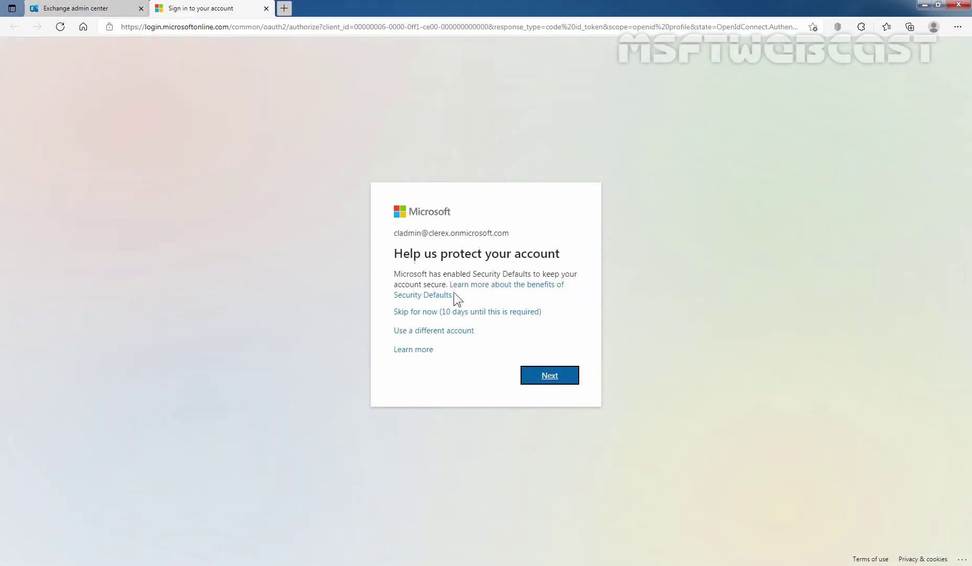
{"action": "left_click", "coordinate": [549, 370]}
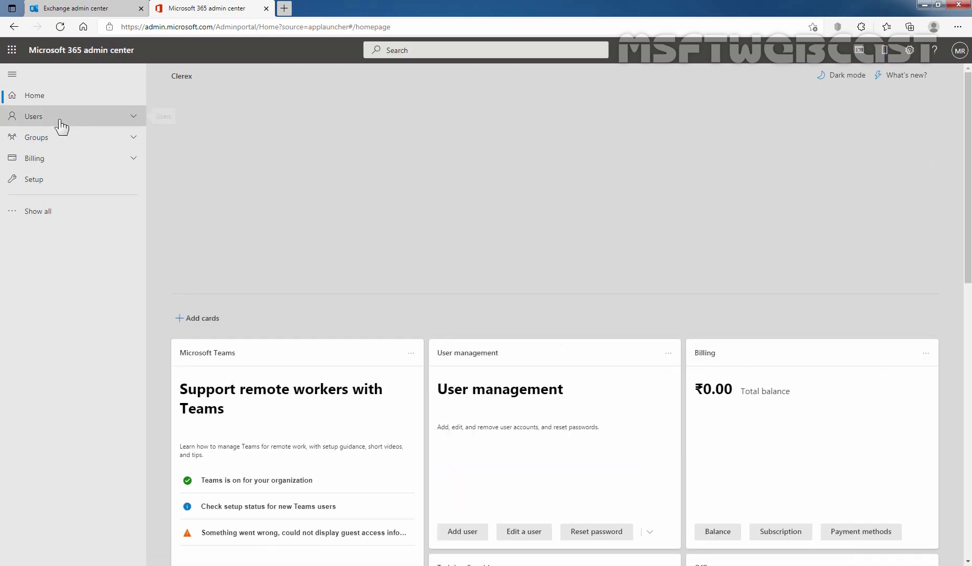
View Users > Active users, then return to the Exchange contacts tab.
{"action": "left_click", "coordinate": [59, 120]}
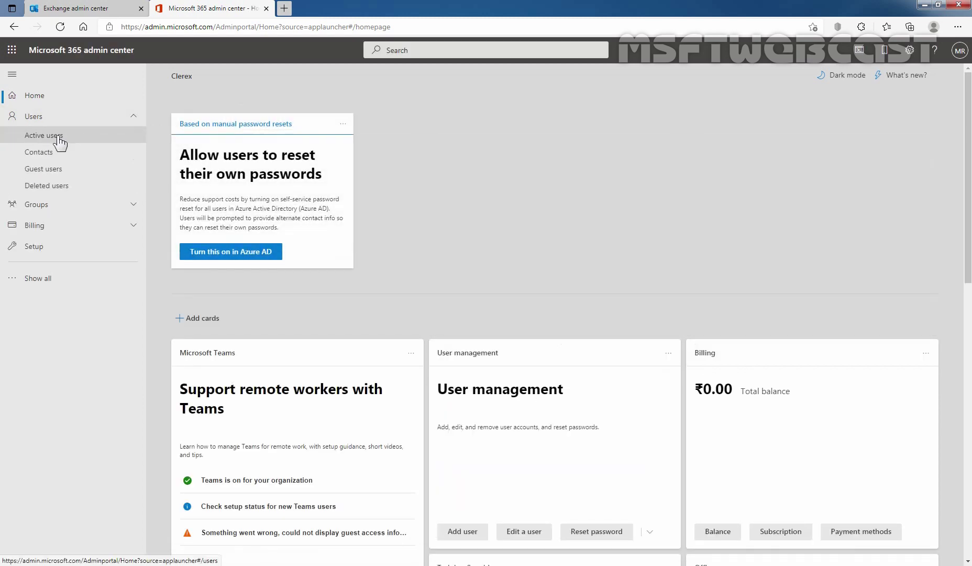
{"action": "left_click", "coordinate": [60, 137]}
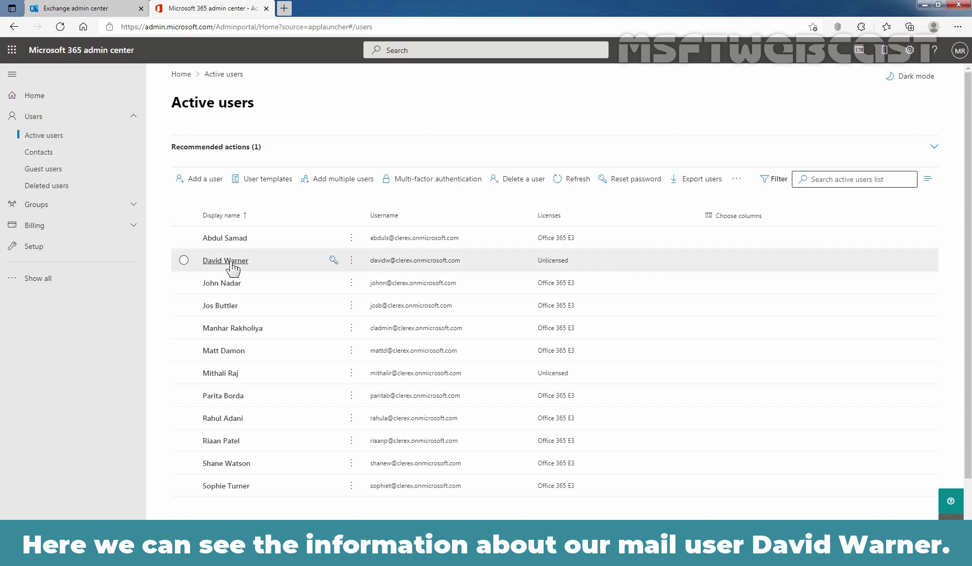
{"action": "left_click", "coordinate": [90, 8]}
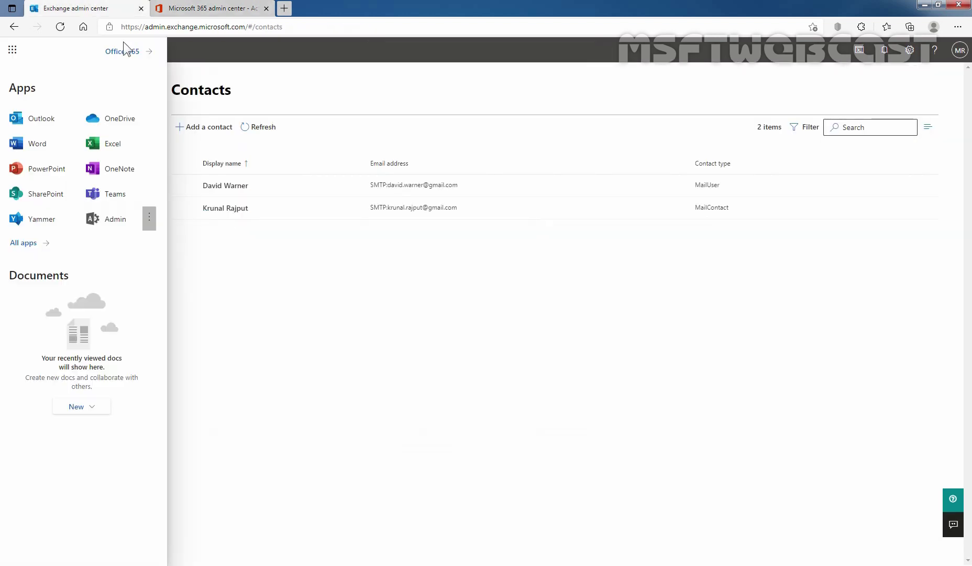
{"action": "left_click", "coordinate": [276, 306]}
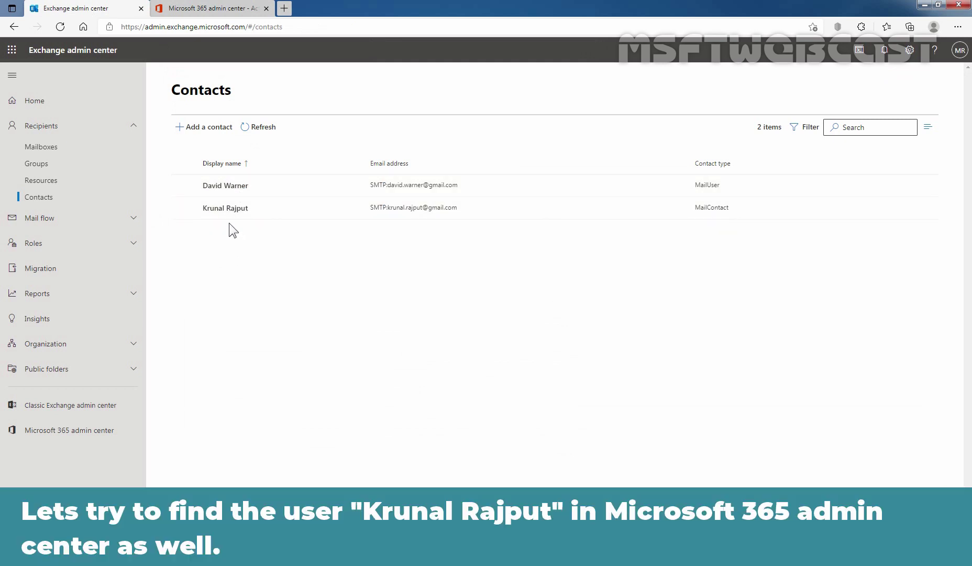
Compare Active users with the Exchange contacts list, ending on Active users.
{"action": "left_click", "coordinate": [212, 8]}
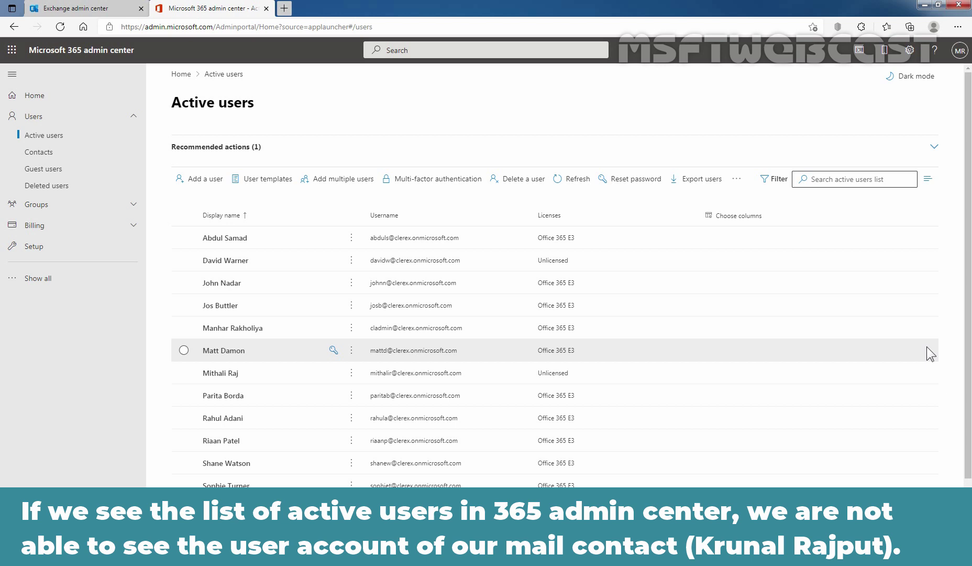
{"action": "left_click", "coordinate": [112, 8]}
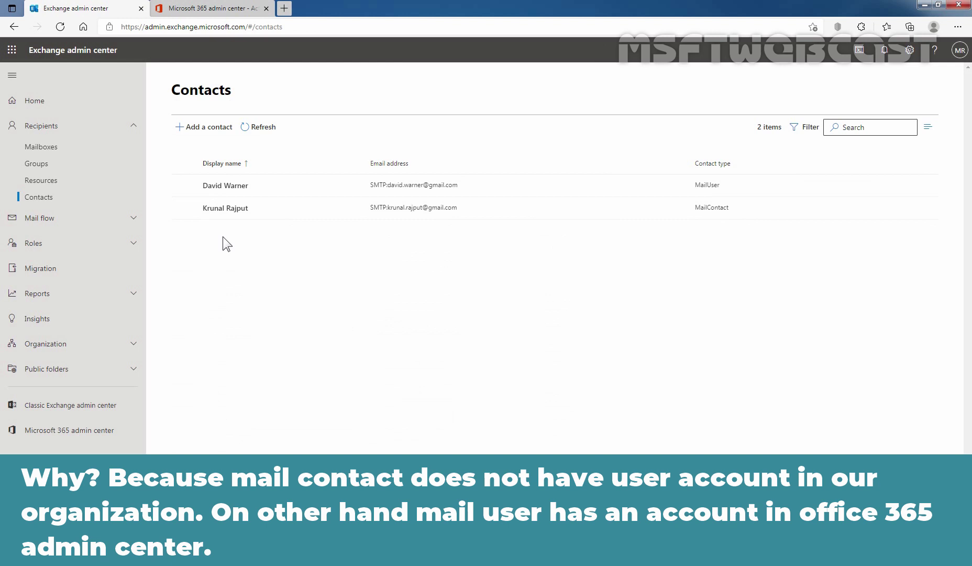
{"action": "left_click", "coordinate": [210, 8]}
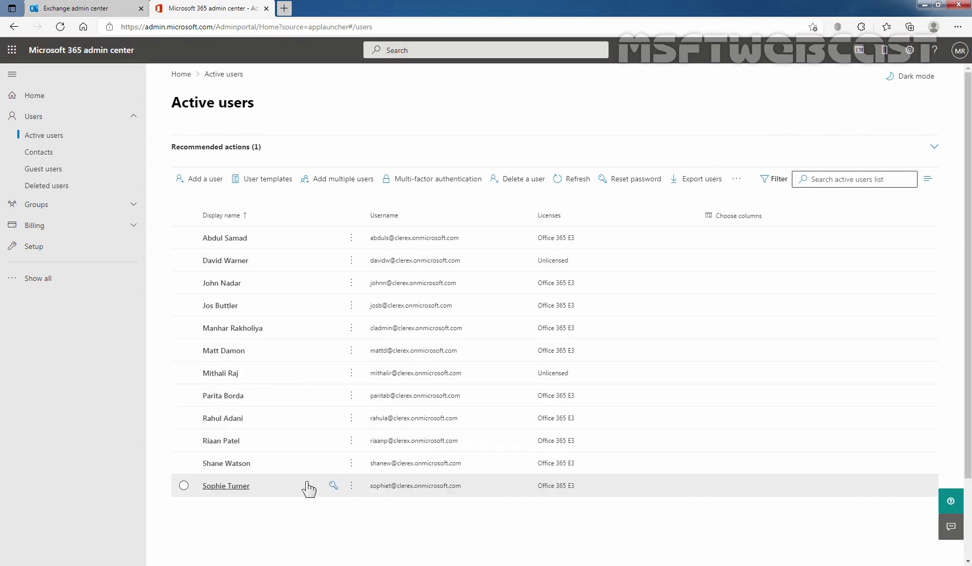
Open the new mail user's details and view the Mail tab showing no Exchange Online license.
{"action": "left_click", "coordinate": [229, 262]}
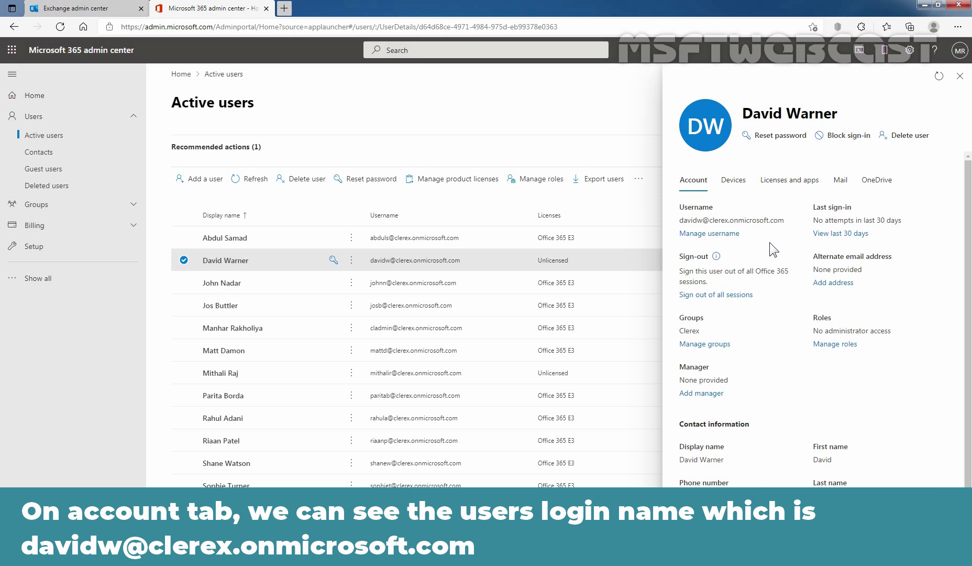
{"action": "left_click", "coordinate": [840, 180]}
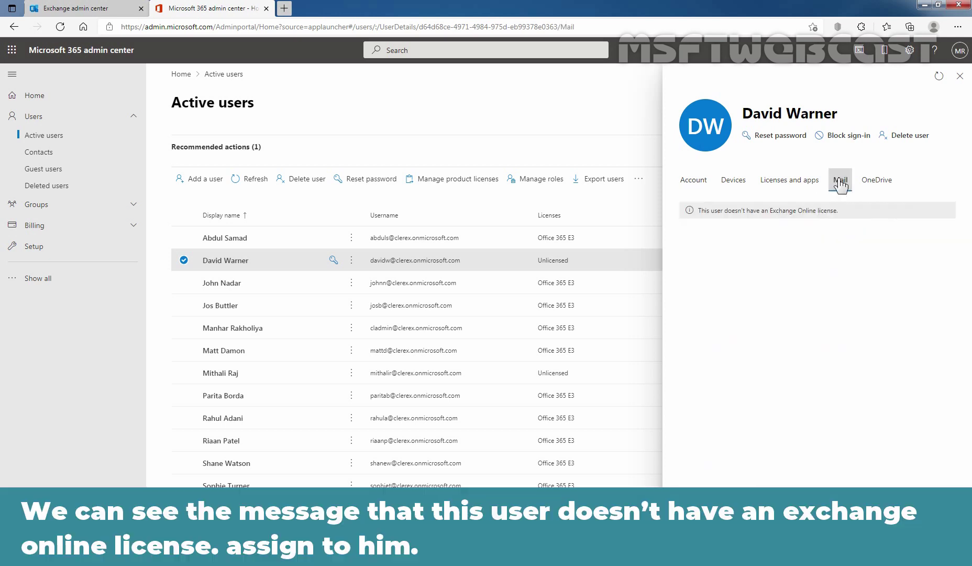